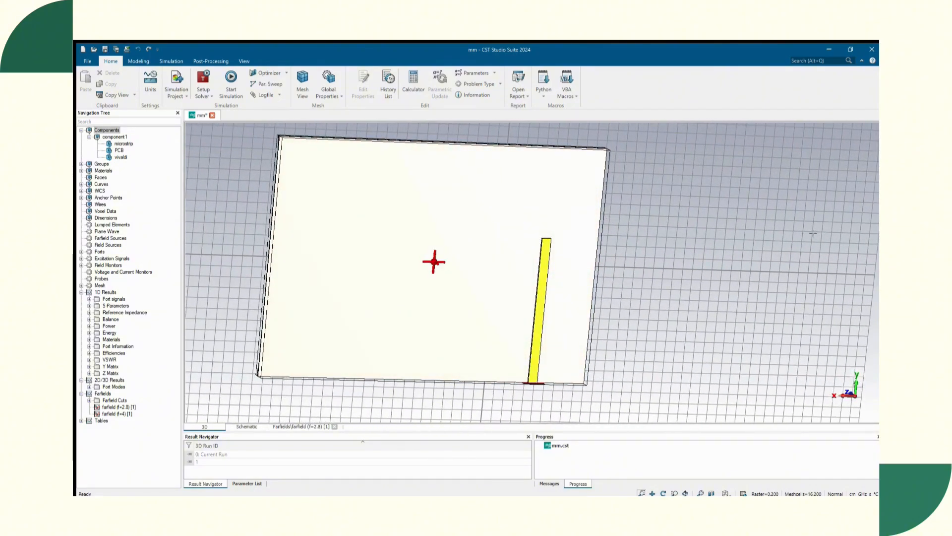
Rotate the antenna model to examine its microstrip feed side, its edge and the tapered slot side
mouse_move(813, 233)
left_mouse_down()
mouse_move(644, 219)
mouse_move(607, 227)
left_mouse_up()
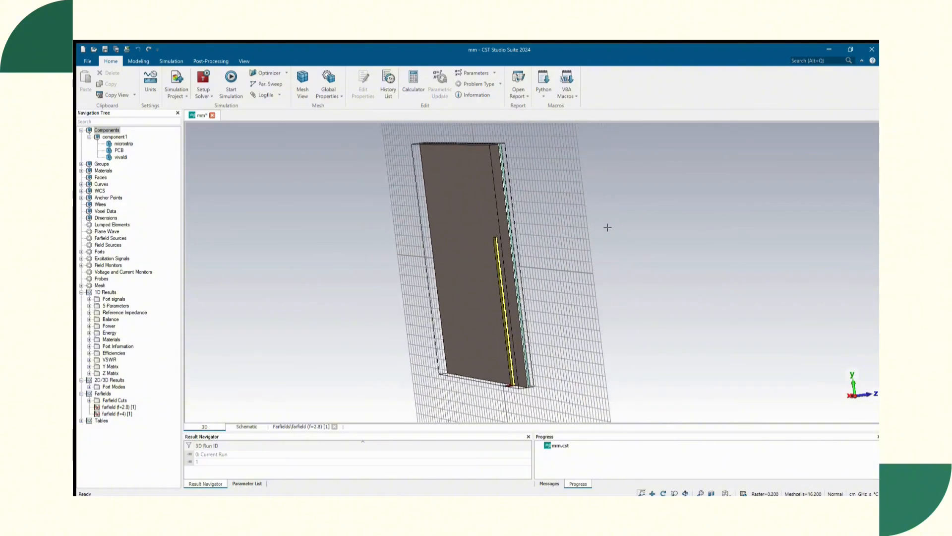
mouse_move(774, 201)
left_mouse_down()
mouse_move(698, 212)
mouse_move(648, 195)
mouse_move(614, 198)
left_mouse_up()
mouse_move(730, 189)
left_mouse_down()
mouse_move(786, 192)
mouse_move(770, 190)
left_mouse_up()
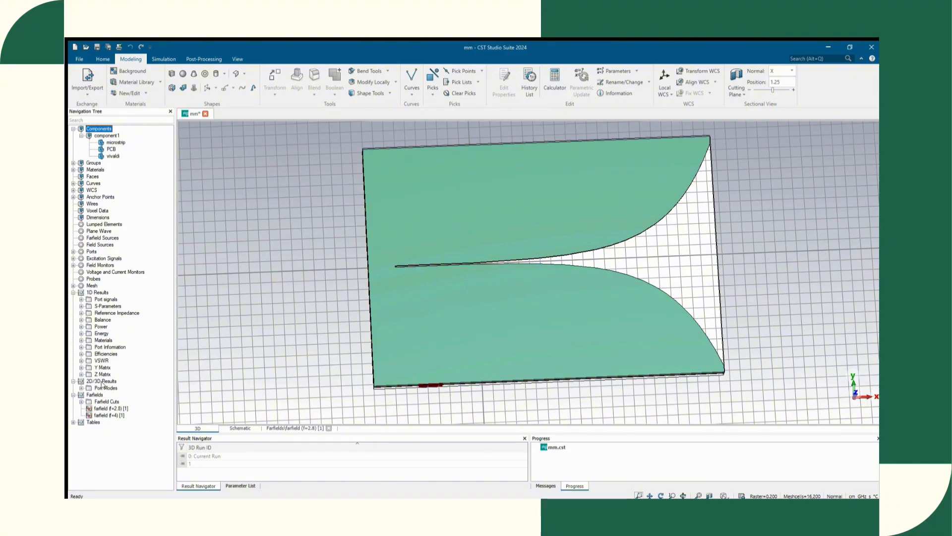
Review the simulation results, including the S1,1 curve and the farfield plot at f=2.8
left_click(81, 306)
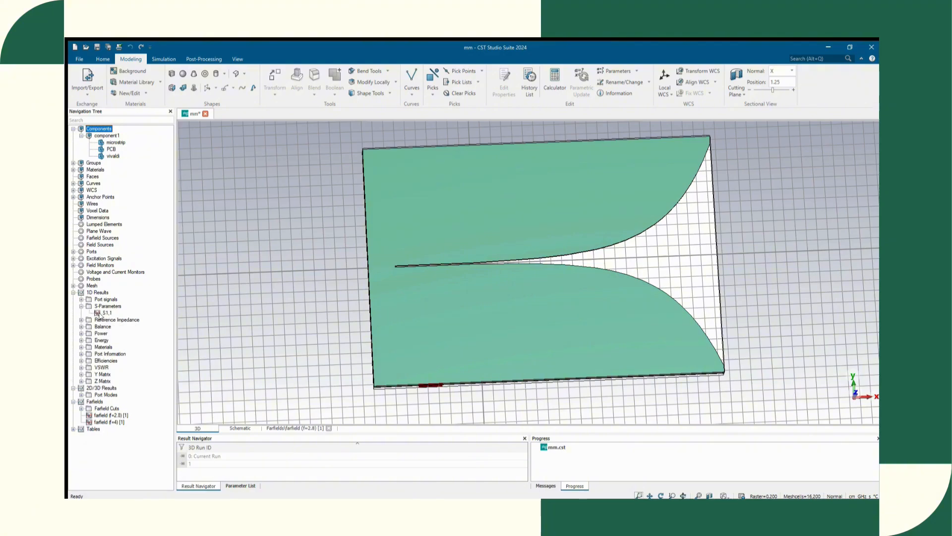
left_click(105, 313)
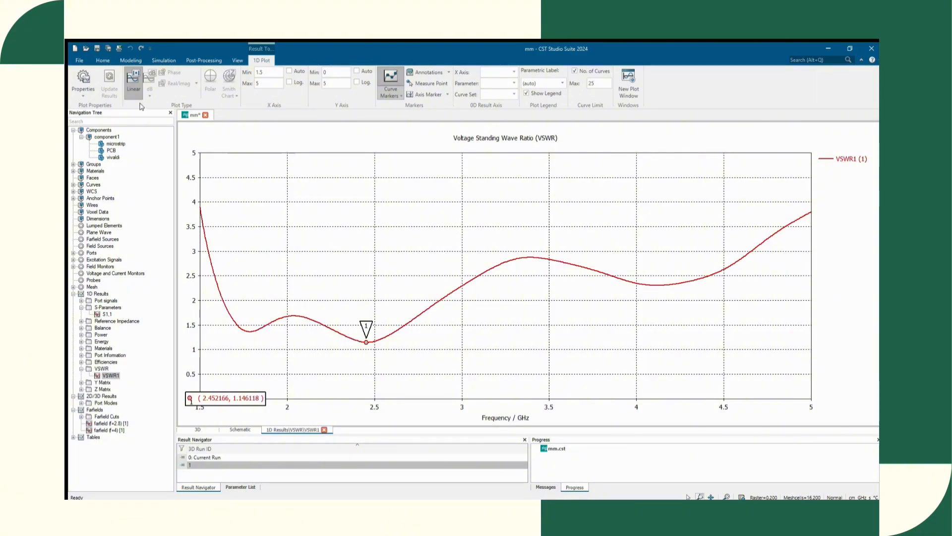
left_click(104, 422)
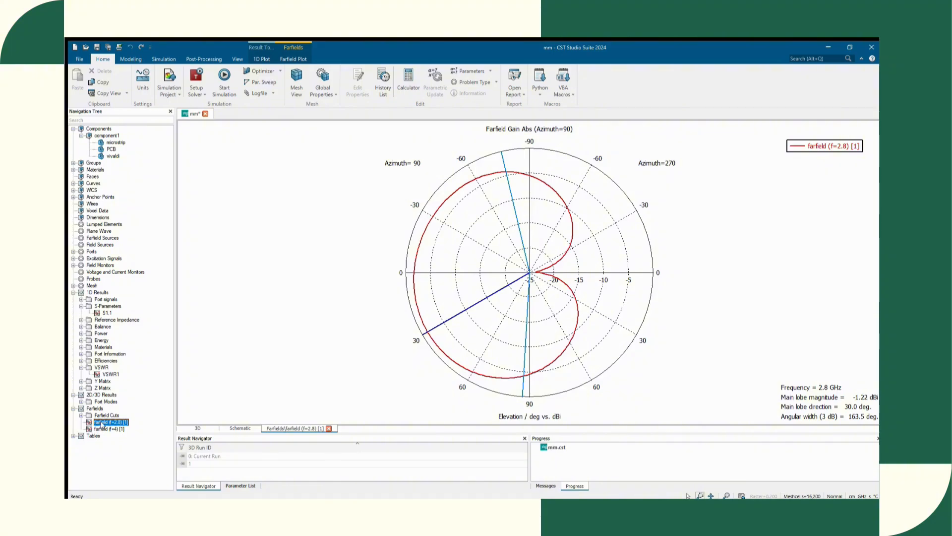
left_click(98, 130)
left_click(106, 422)
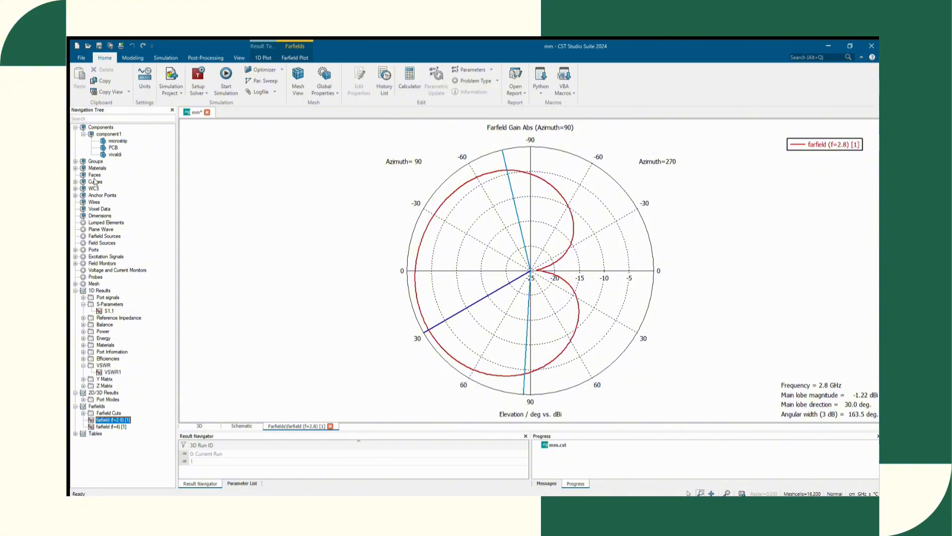
Return to the full component model and examine the Vivaldi slot from slightly different angles
left_click(100, 129)
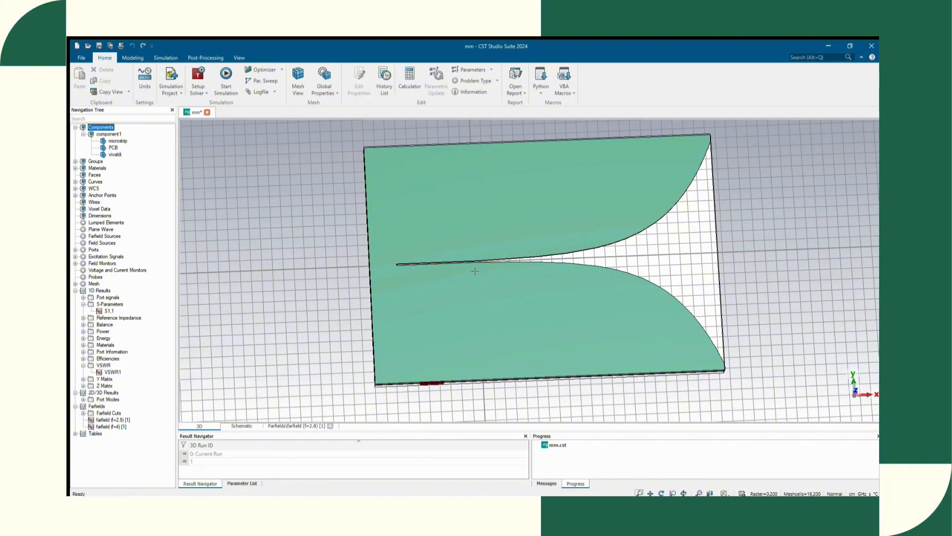
left_click_drag(475, 272, 496, 266)
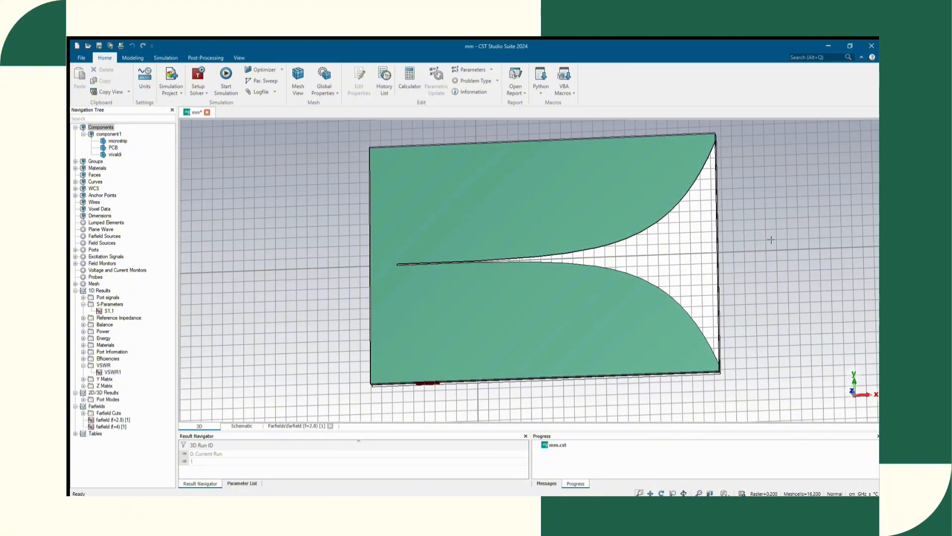
mouse_move(772, 240)
left_mouse_down()
mouse_move(712, 240)
mouse_move(693, 251)
mouse_move(791, 243)
left_mouse_up()
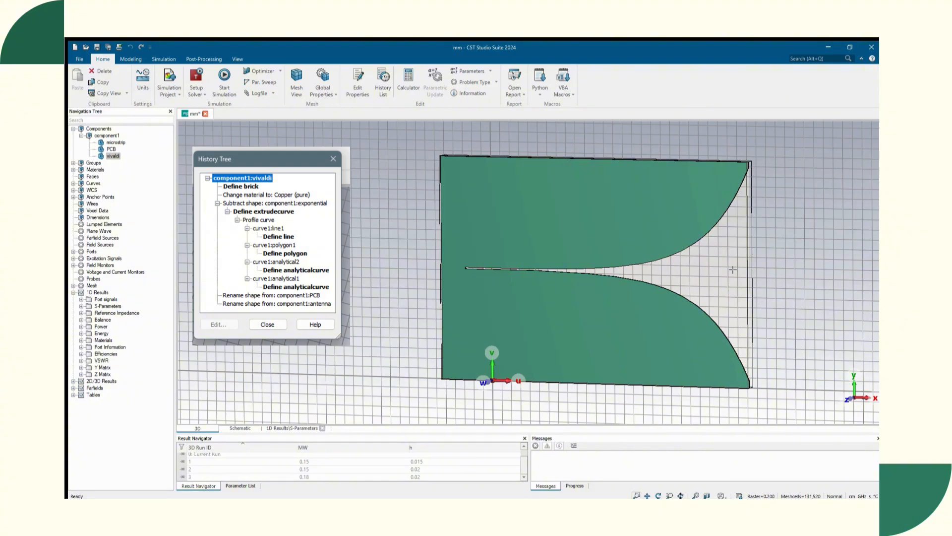
Examine the vivaldi shape and its exponential slot cutout from the front, back and edge
left_click_drag(727, 266, 613, 241)
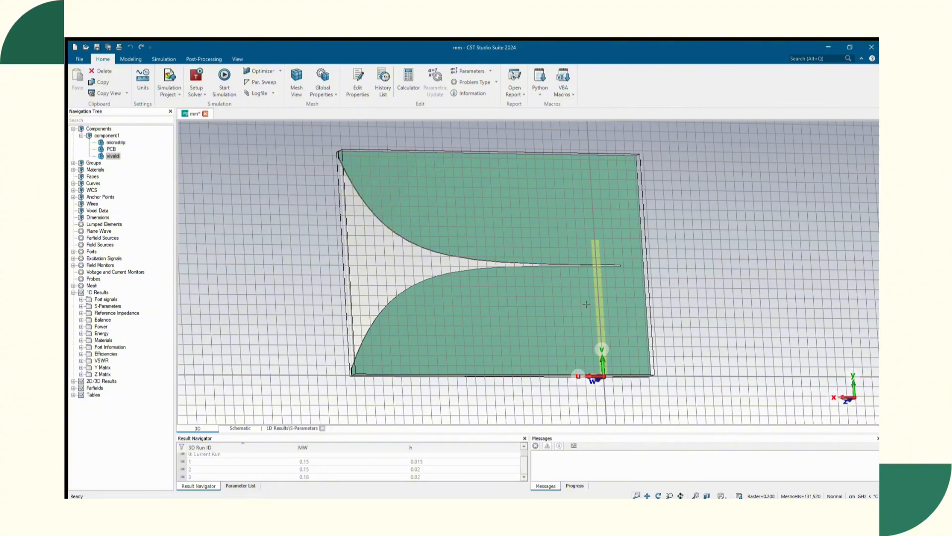
middle_click_drag(586, 304, 725, 299)
middle_click_drag(555, 284, 521, 278)
middle_click_drag(749, 280, 565, 292)
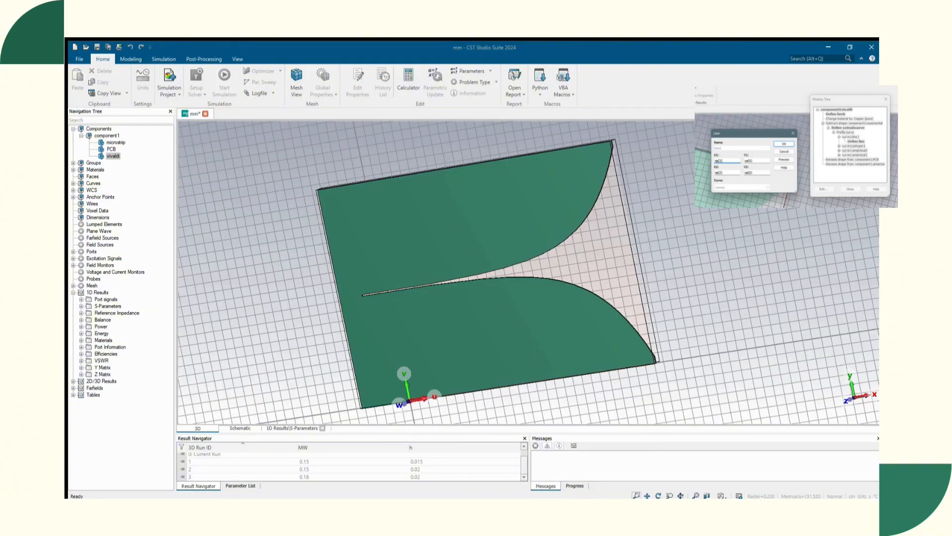
middle_click_drag(626, 191, 561, 182)
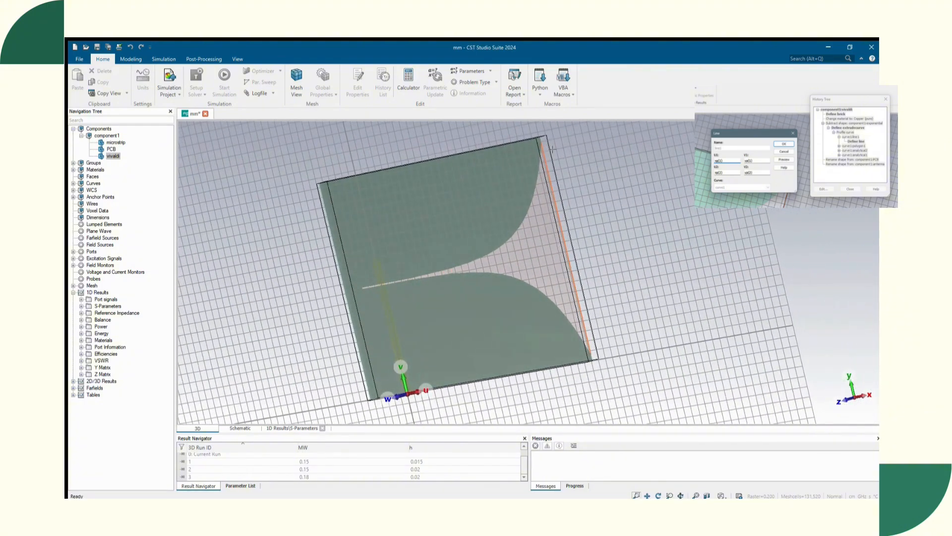
middle_click_drag(553, 149, 582, 173)
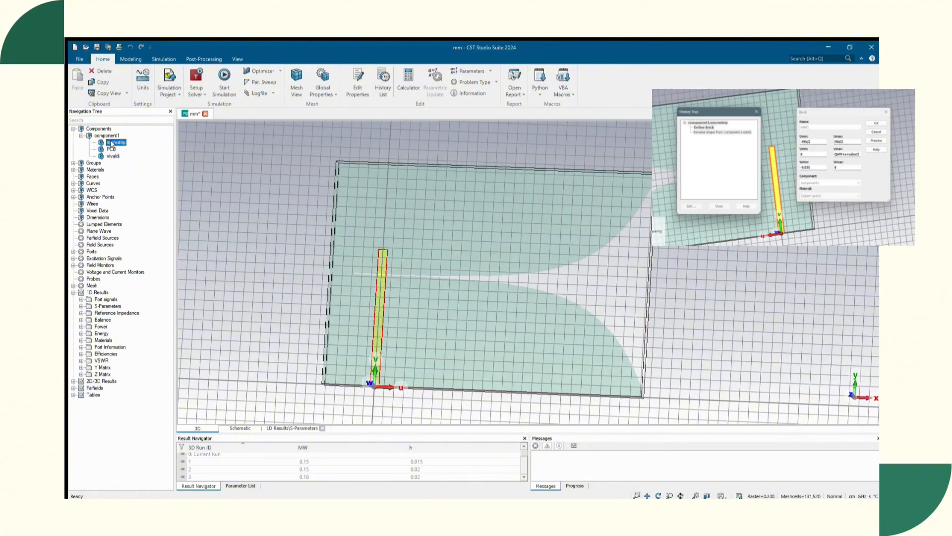
Inspect the microstrip feed line up close, and select the PCB substrate to examine it
mouse_move(425, 242)
middle_mouse_down()
mouse_move(419, 282)
mouse_move(373, 262)
mouse_move(459, 300)
mouse_move(373, 277)
mouse_move(462, 274)
mouse_move(433, 251)
middle_mouse_up()
scroll(371, 277, "up", 3)
key("space")
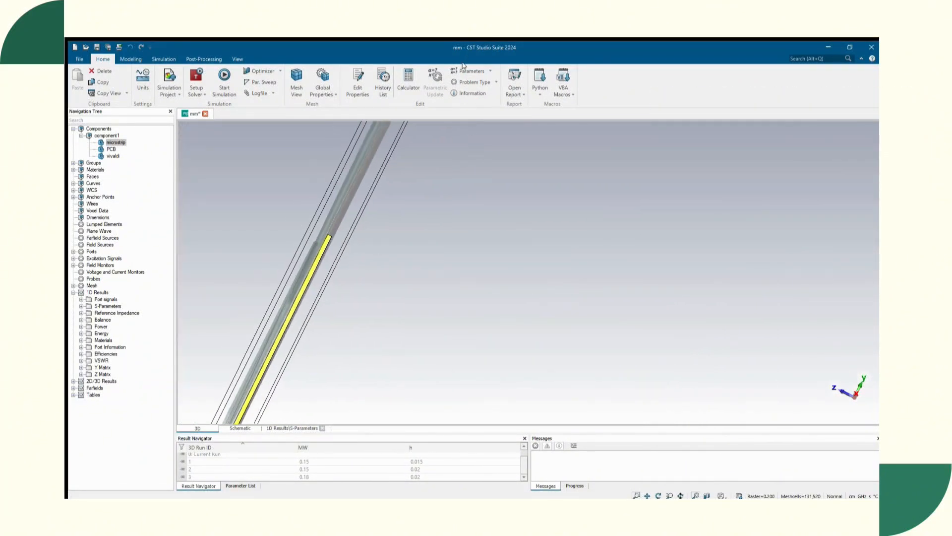
middle_click_drag(436, 207, 530, 143)
left_click(109, 148)
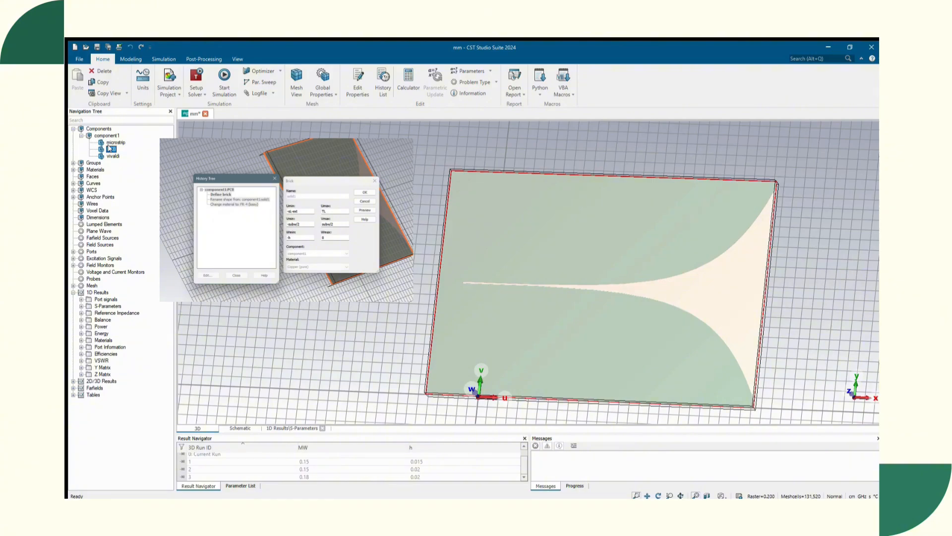
middle_click_drag(585, 247, 532, 240)
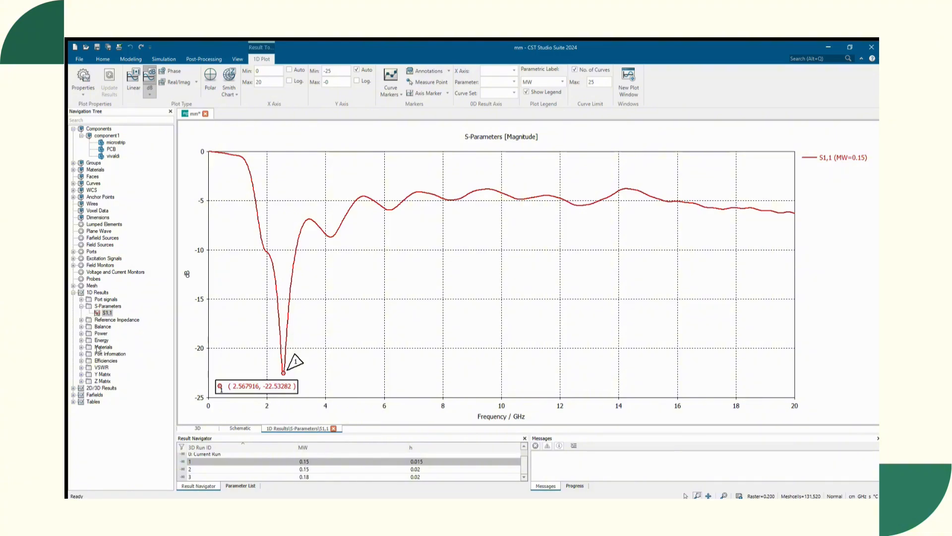
Display the VSWR1 curve and check the 2D/3D results
double_click(102, 367)
left_click(110, 374)
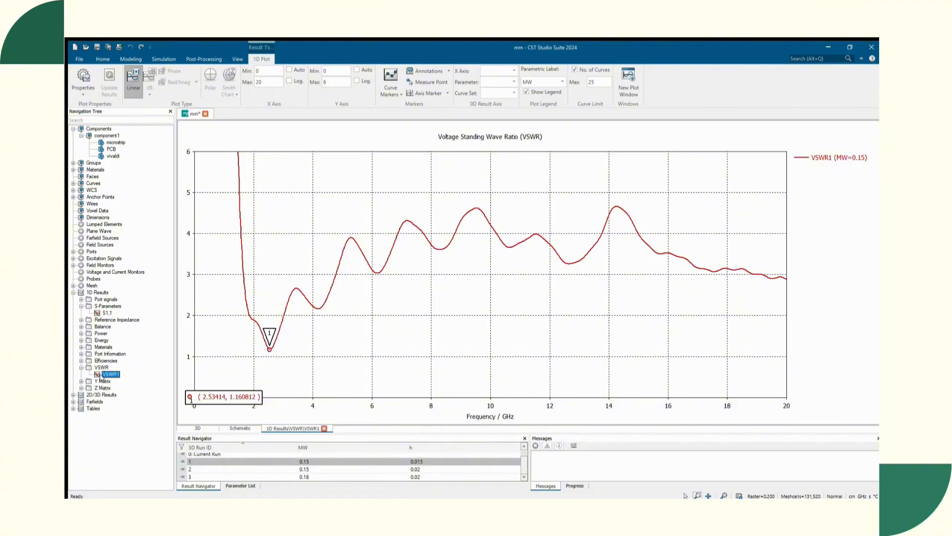
left_click(74, 395)
left_click(73, 395)
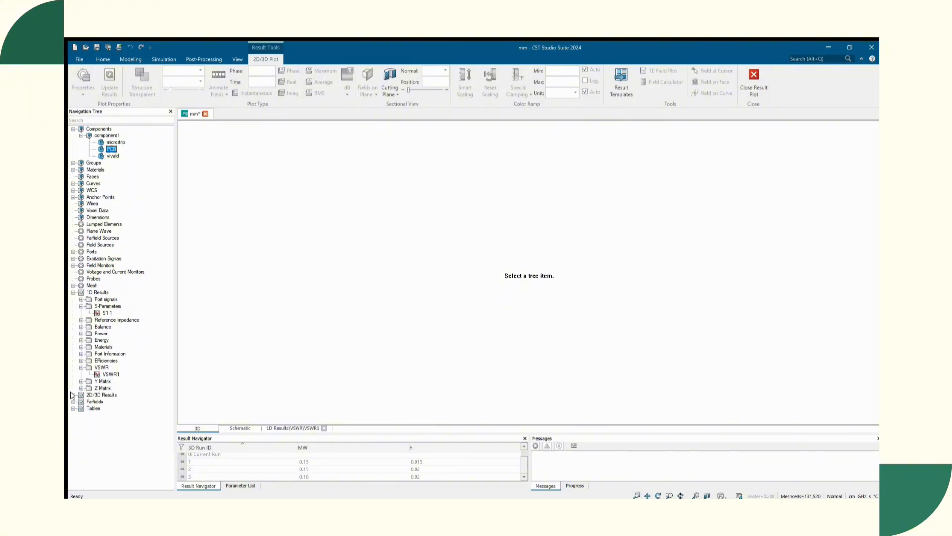
Display the 3D farfield pattern for f=2.8 over the antenna and view it from the front
left_click(94, 402)
left_click(73, 401)
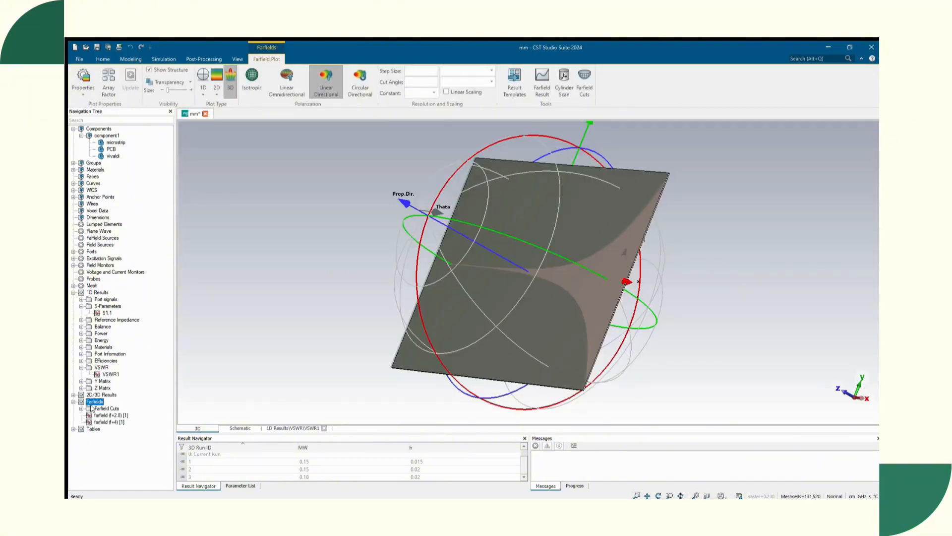
left_click(104, 416)
left_click_drag(246, 347, 330, 369)
Adjust the displayed size of the f=2.8 farfield pattern relative to the antenna structure
left_click_drag(168, 90, 189, 90)
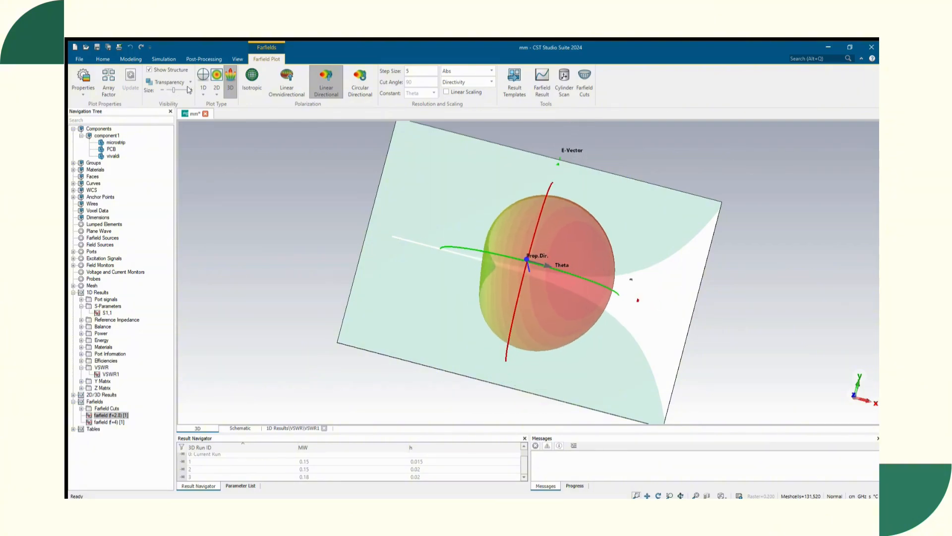
left_click(189, 89)
left_click(189, 90)
left_click(189, 90)
left_click(189, 89)
left_click(189, 90)
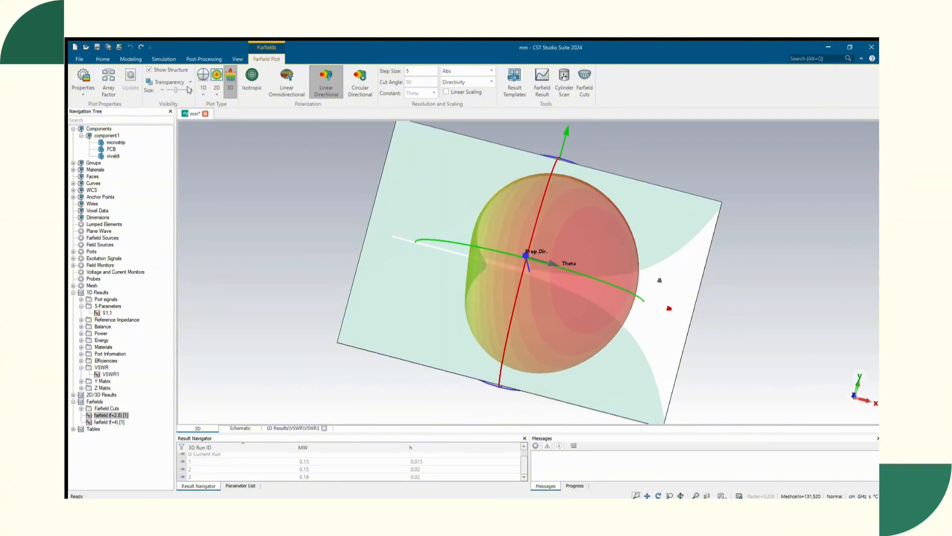
scroll(313, 221, "down", 5)
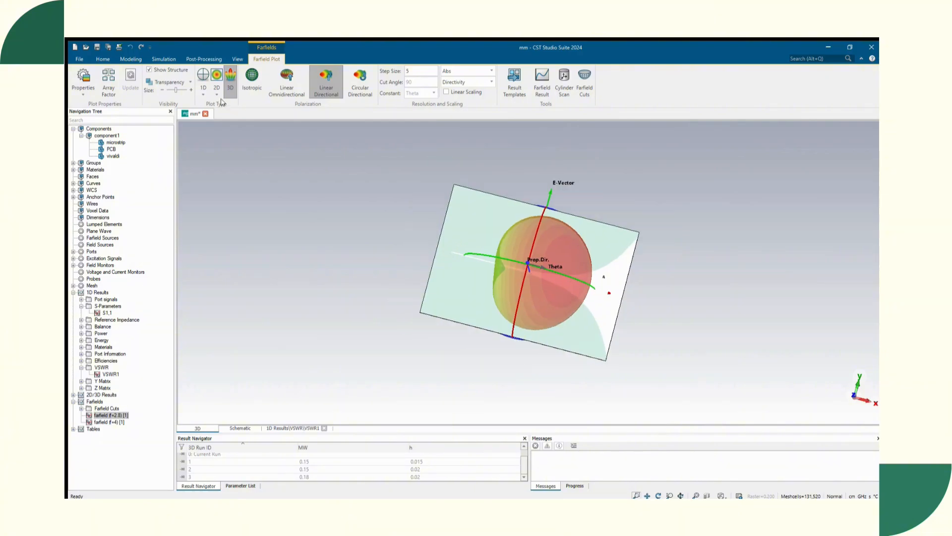
left_click_drag(175, 90, 178, 90)
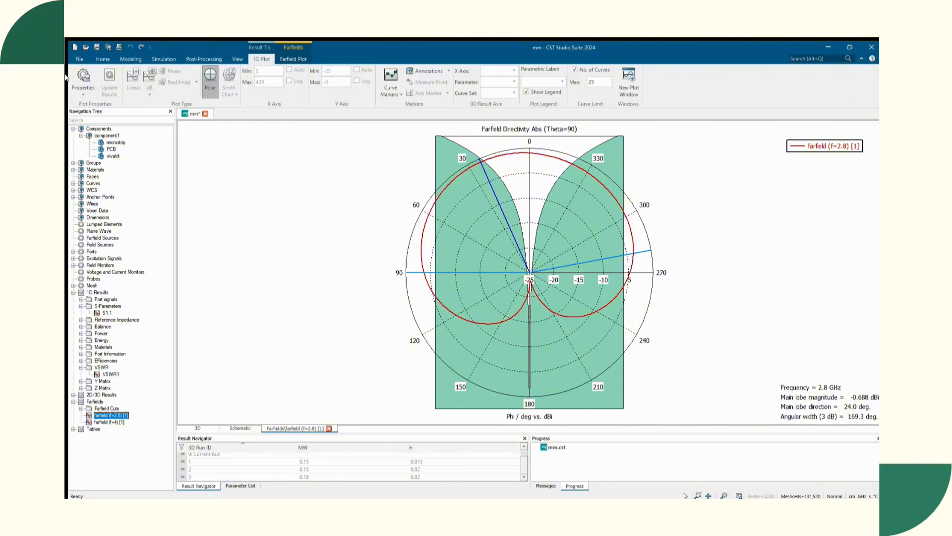
Go back to the component model and plot the S1,1 curve for run 1 with MW 0.15 and h 0.015
left_click(110, 129)
left_click(104, 129)
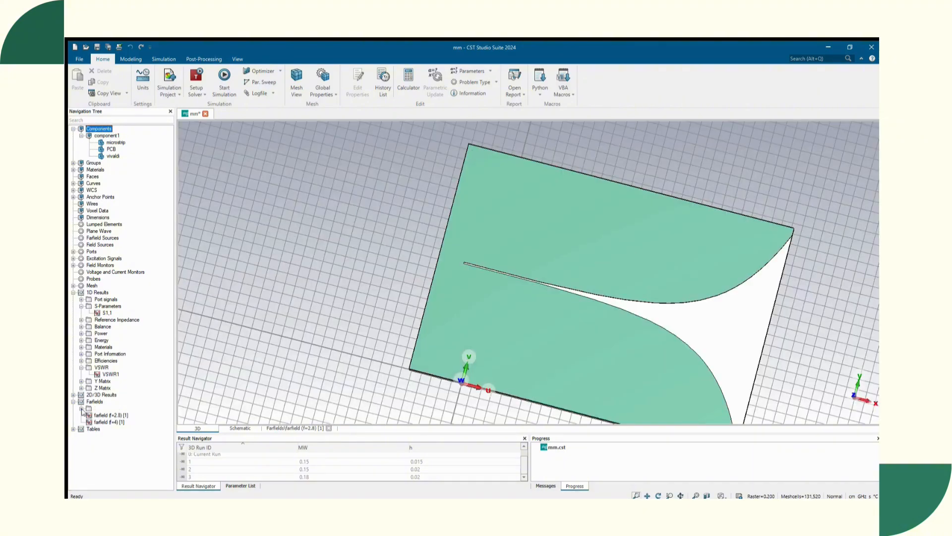
left_click(105, 307)
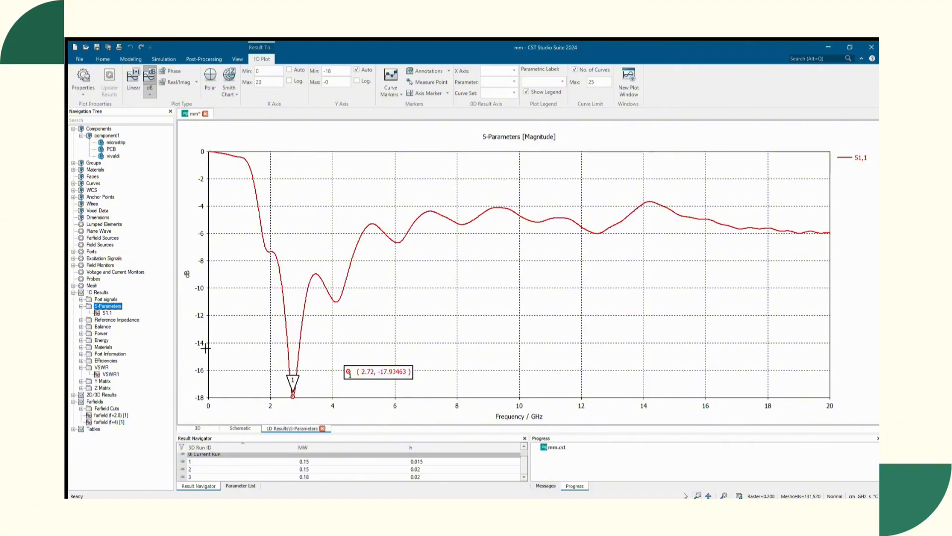
left_click(106, 313)
left_click(209, 462)
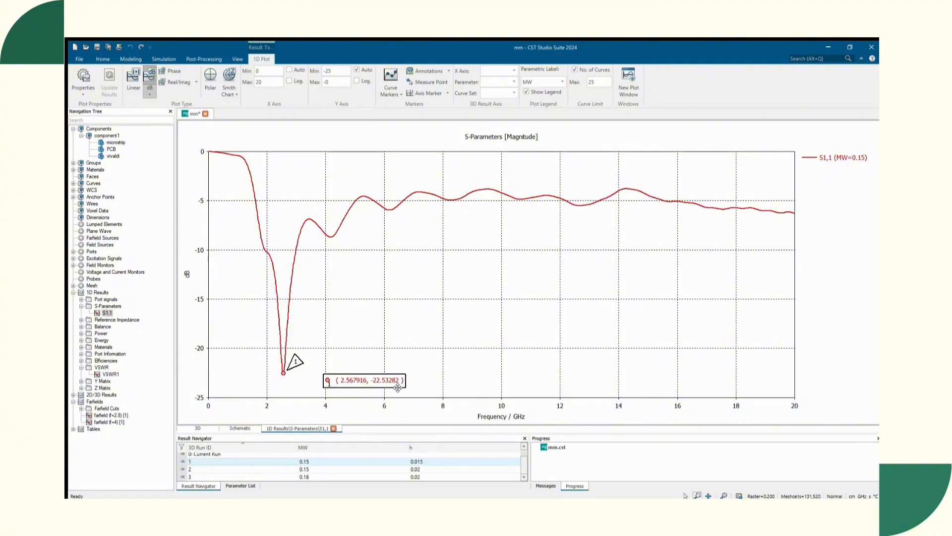
Review the VSWR1 curve with its marker label moved slightly, and the polar farfield plot for f=2.8
left_click(107, 374)
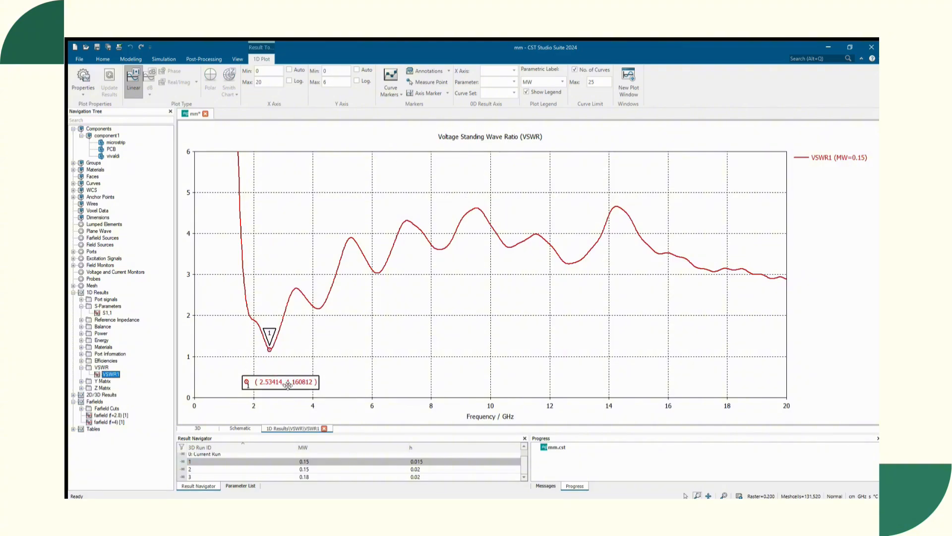
left_click_drag(288, 386, 298, 382)
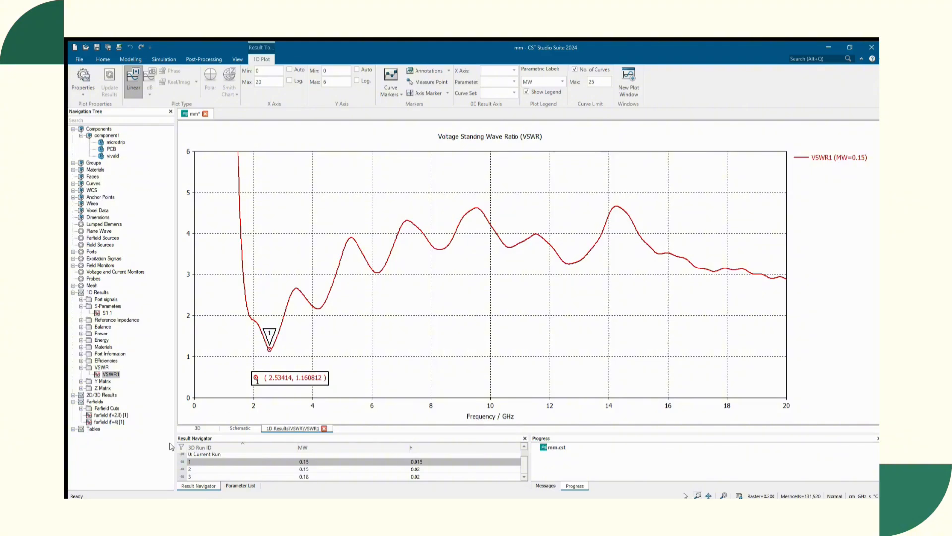
left_click(112, 415)
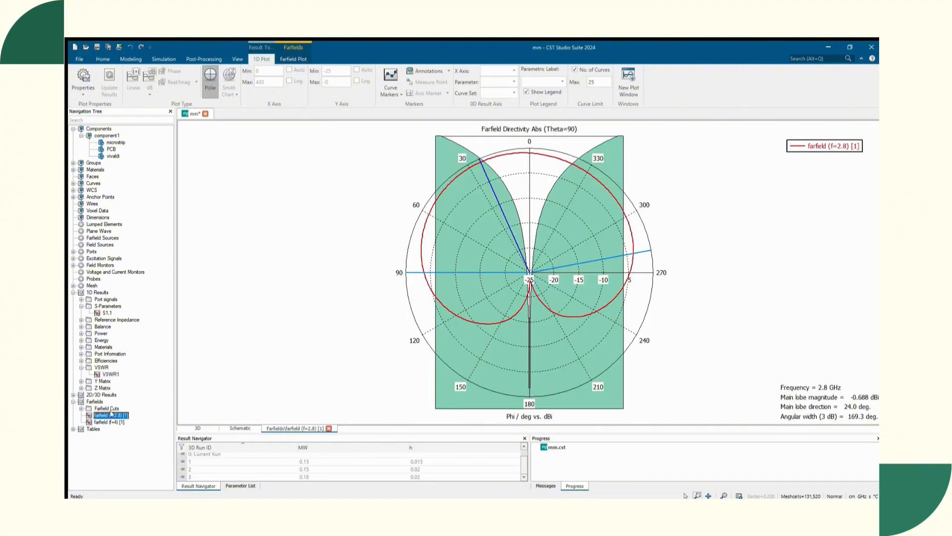